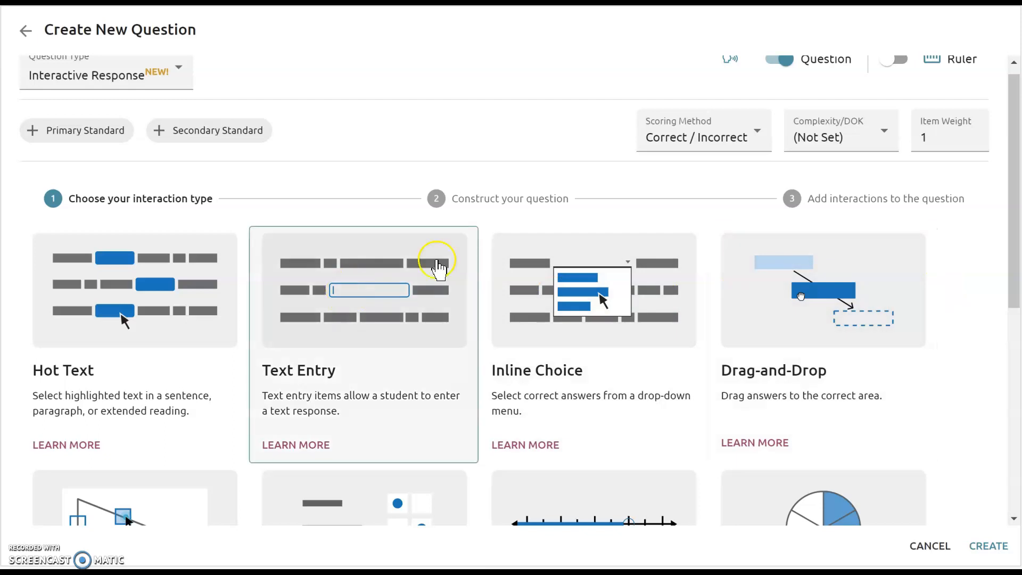
Step: Choose the Hot Spot interaction type and assign Mathematics, Grade 4 standard 4.7(C) [R] as the question's primary standard
drag(1014, 226, 1014, 333)
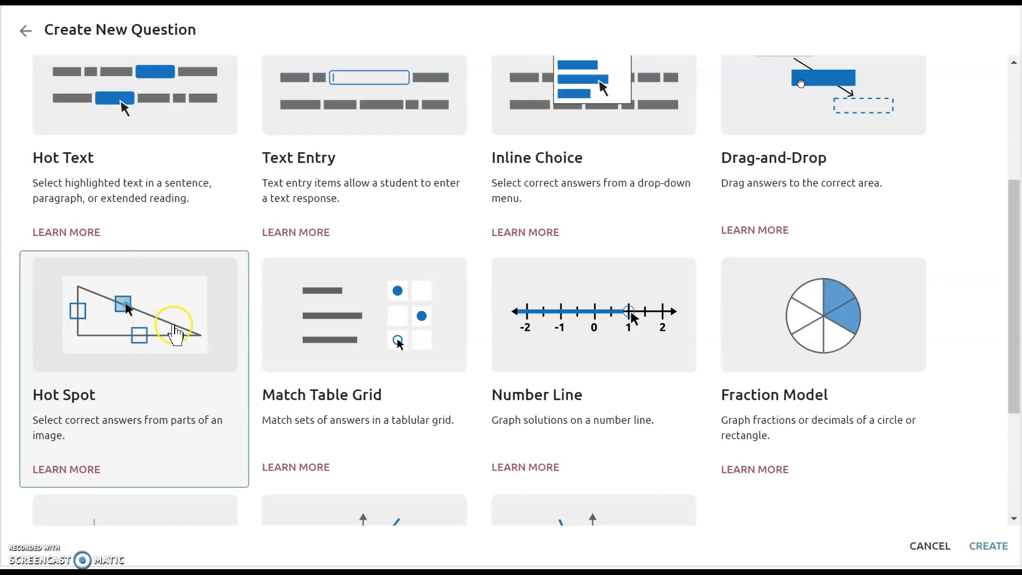
double_click(142, 335)
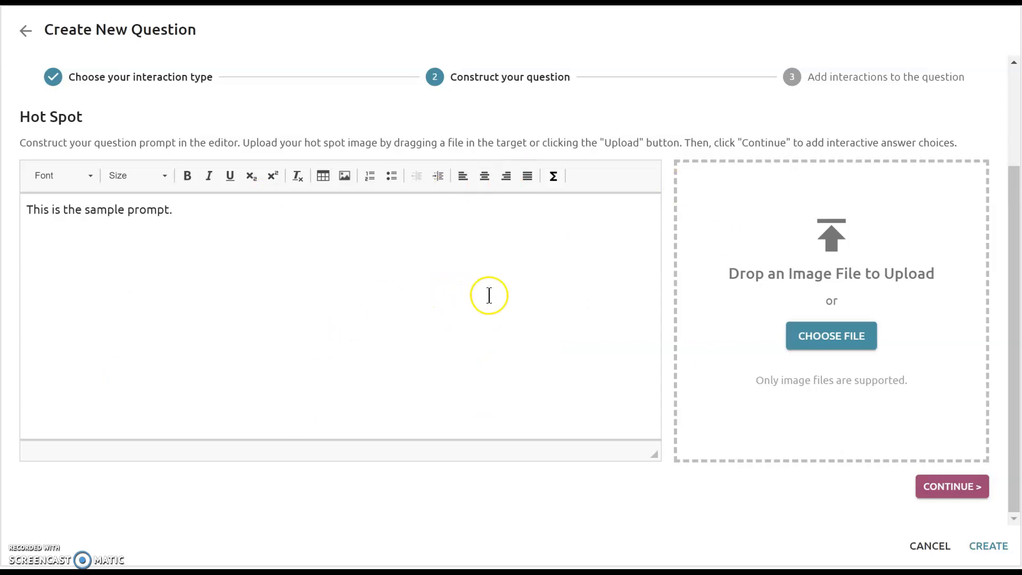
scroll(272, 139, up, 3)
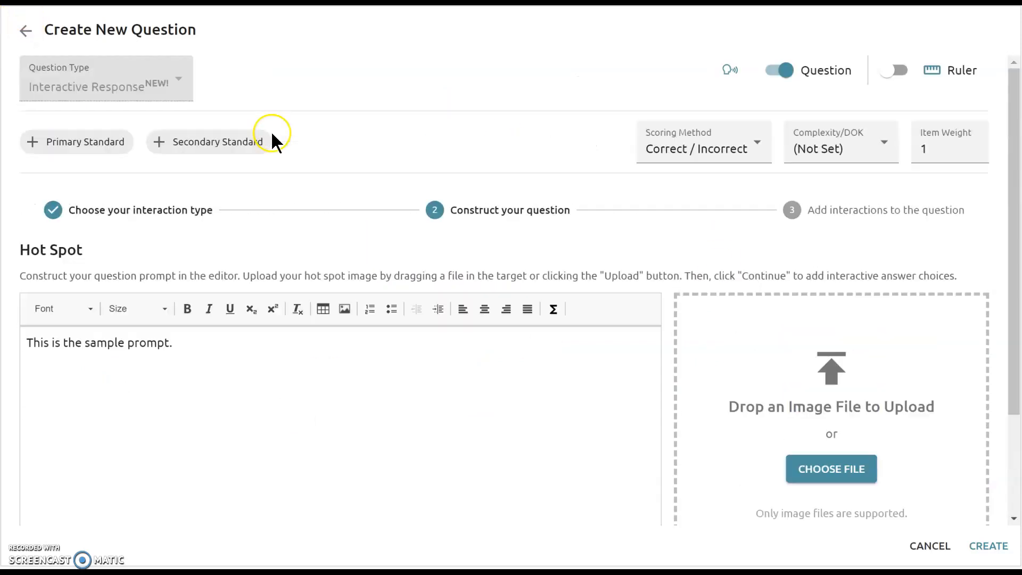
click(91, 146)
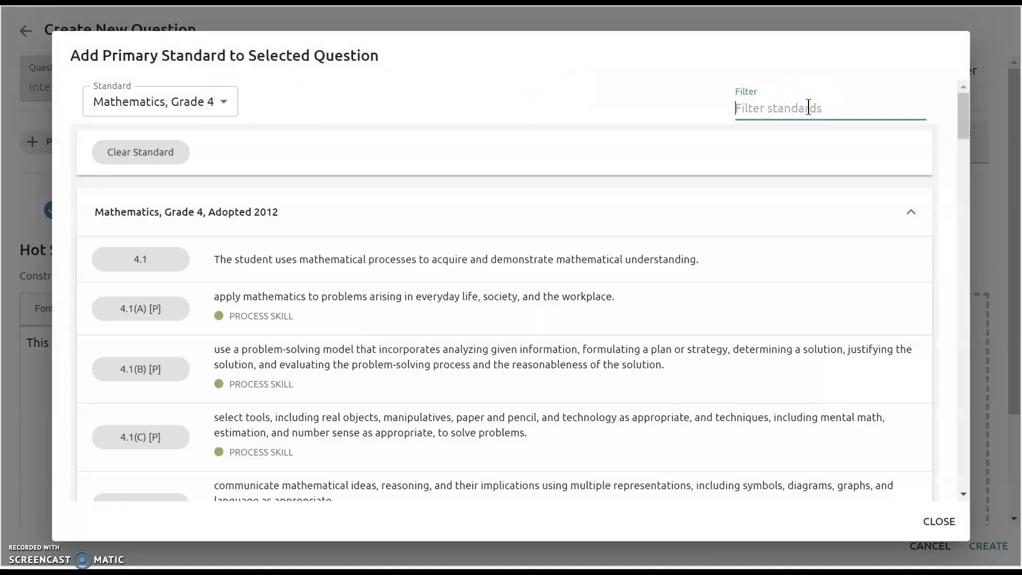
text(4.7)
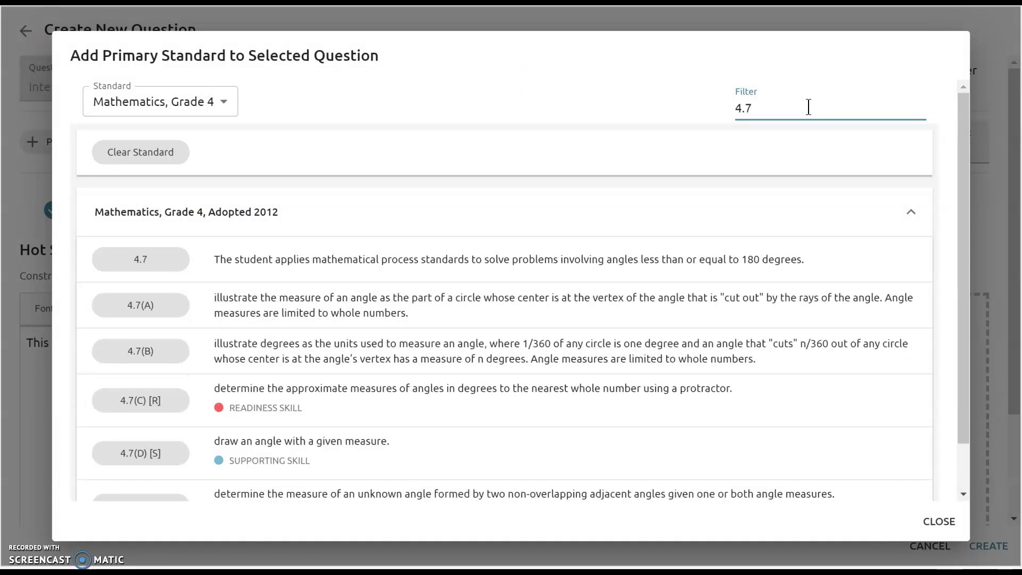
text(c)
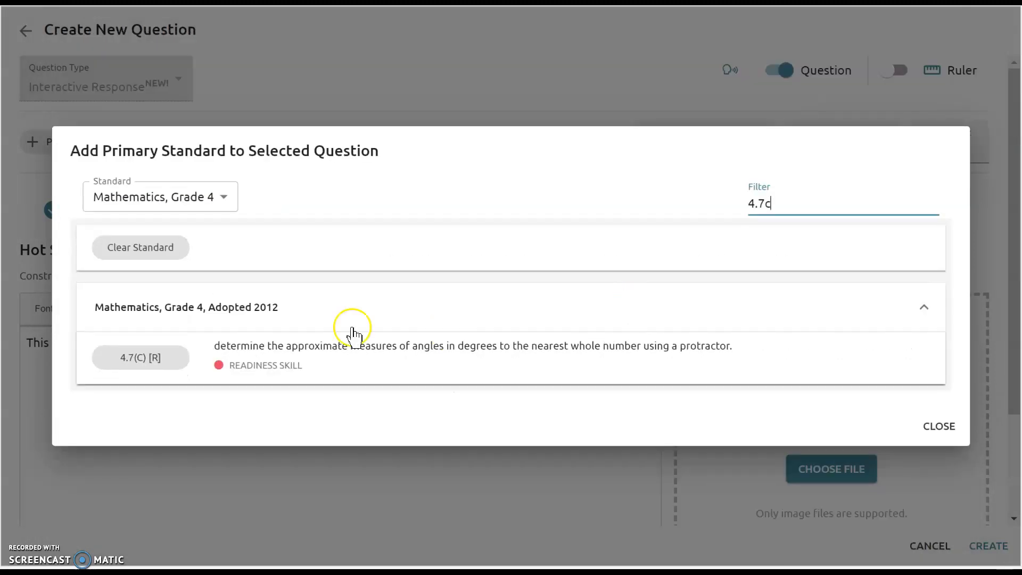
click(278, 356)
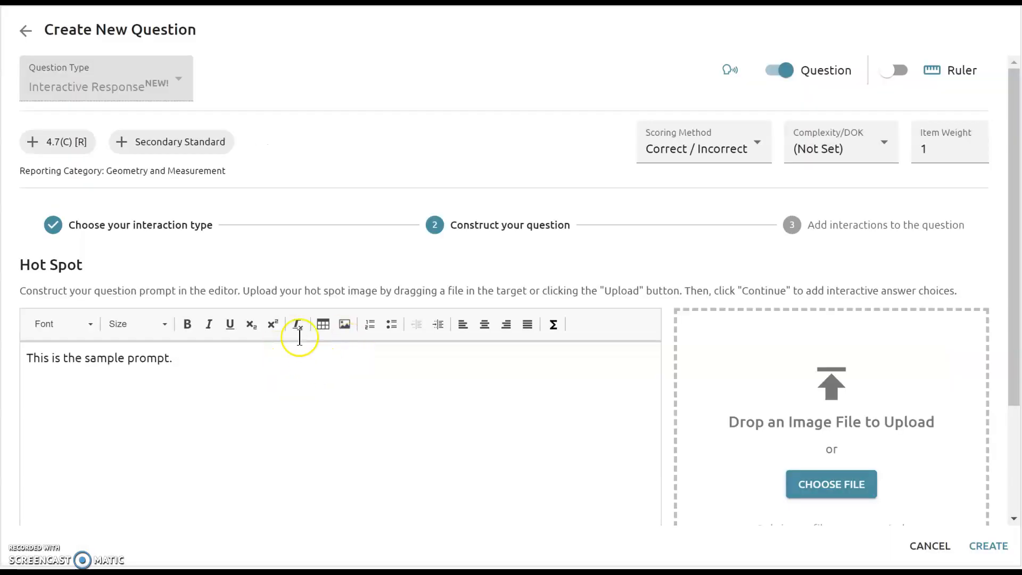
Step: Replace the sample prompt with the text asking which point completes the 75° angle with ray QK, leaving no blank line above it
scroll(577, 202, down, 3)
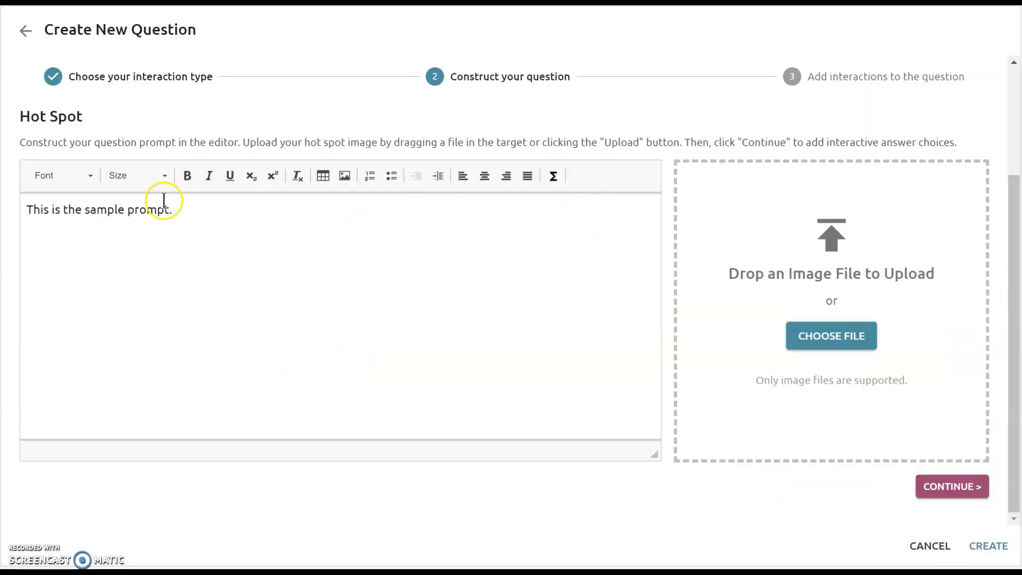
drag(194, 208, 34, 209)
key(BackSpace)
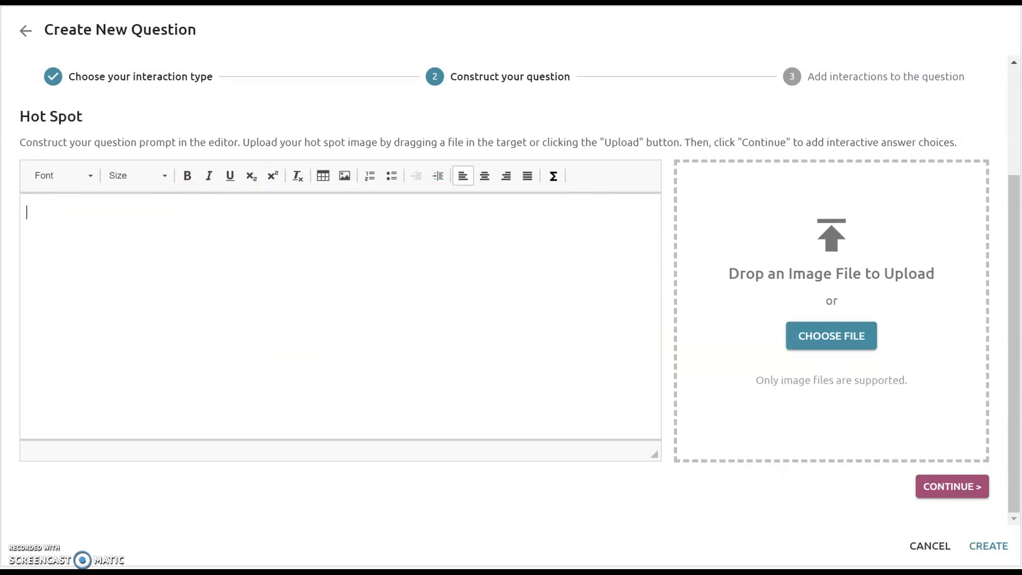
click(154, 306)
click(200, 225)
text(An angle with a measurement of 75° can be created by using the protractor below. Ray QK is drawn on the protractor as shown below.  Which point should be connected to point Q to create a ray that completes the 75° angle? Select ONE correct answer.)
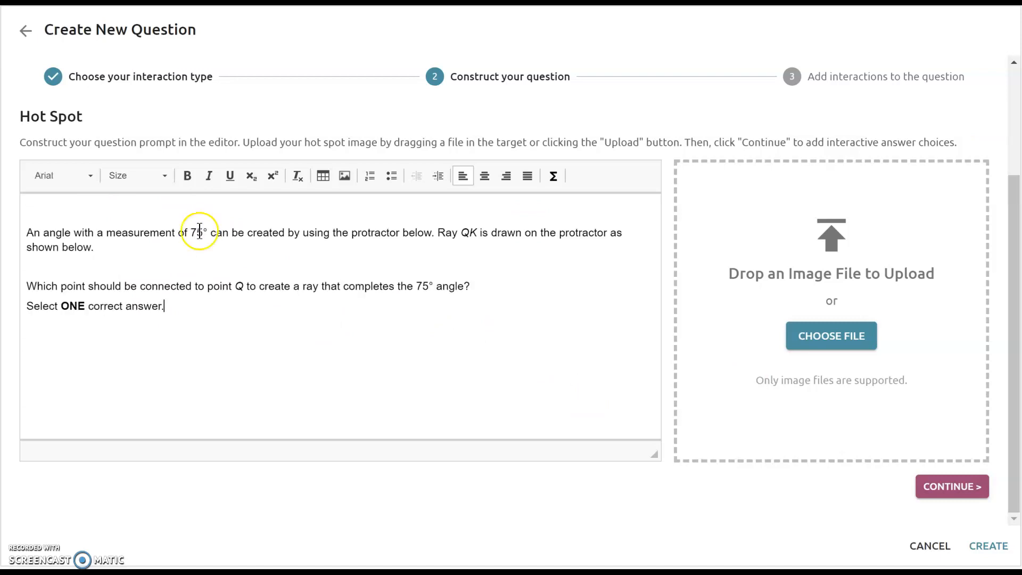
key(Delete)
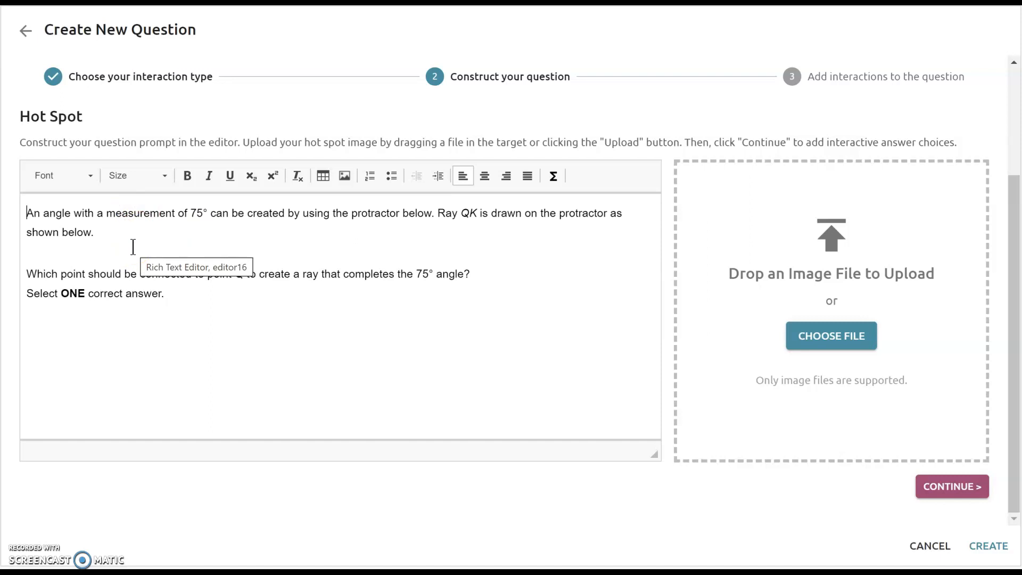
Step: Add two extra blank lines between the protractor description and the "Which point should be connected to point Q" question
key(Down)
key(Down)
key(Return)
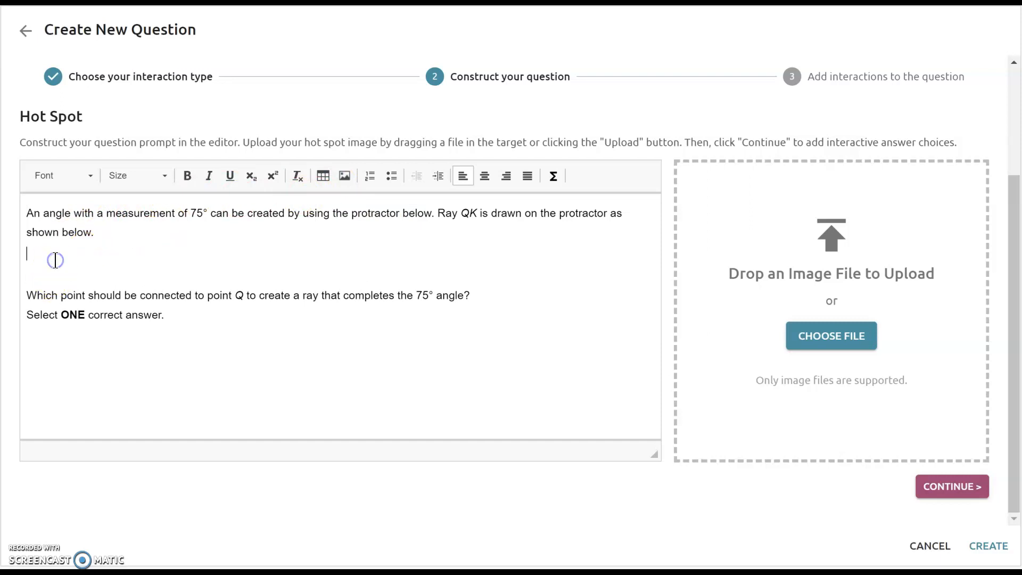
key(Return)
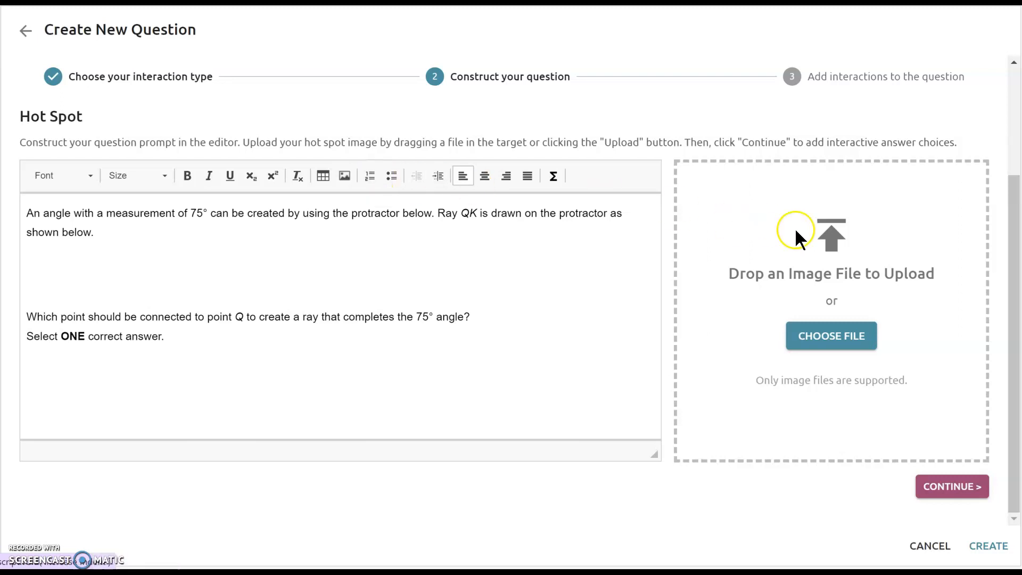
Step: Upload the "hot spot" protractor image from the Documents folder as the question's image
click(846, 339)
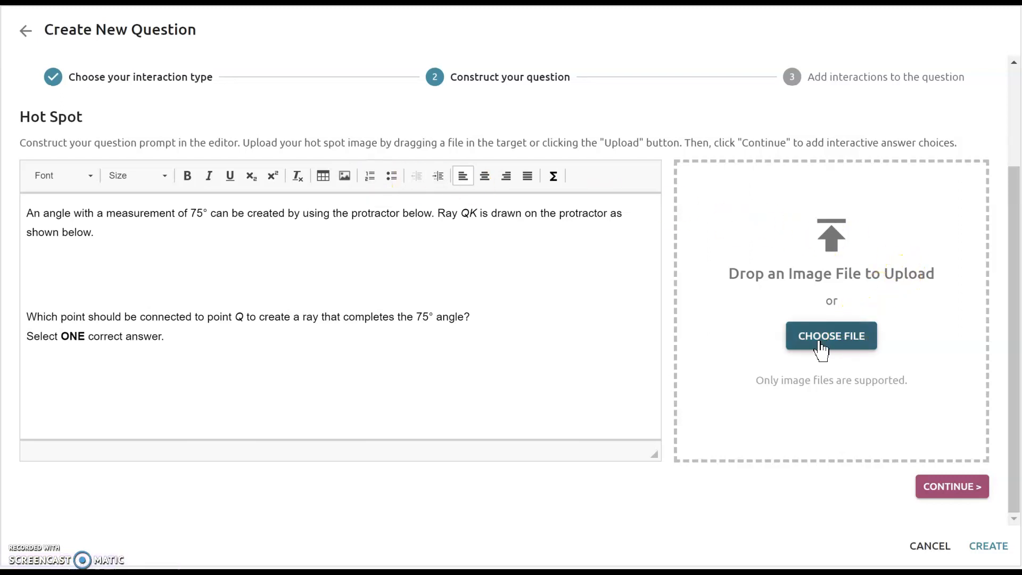
click(255, 38)
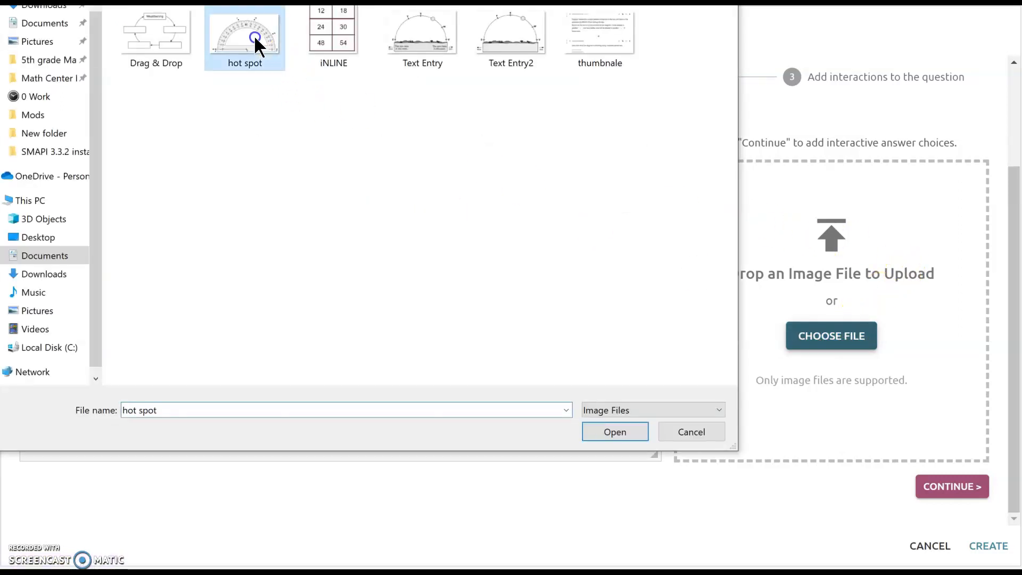
click(622, 432)
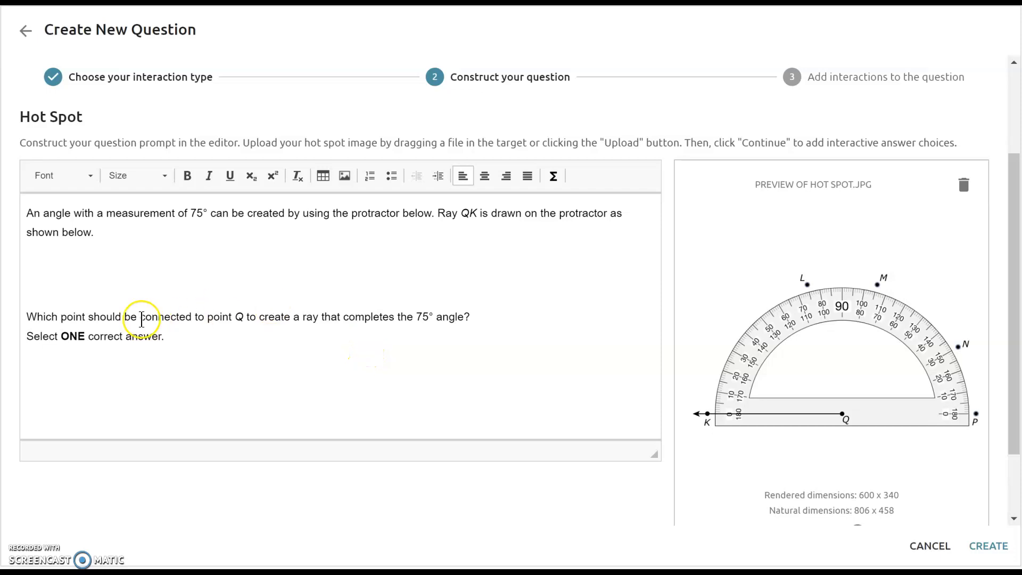
Step: Reset the font of the entire question prompt to the editor's default
drag(166, 358, 20, 208)
click(58, 176)
click(48, 215)
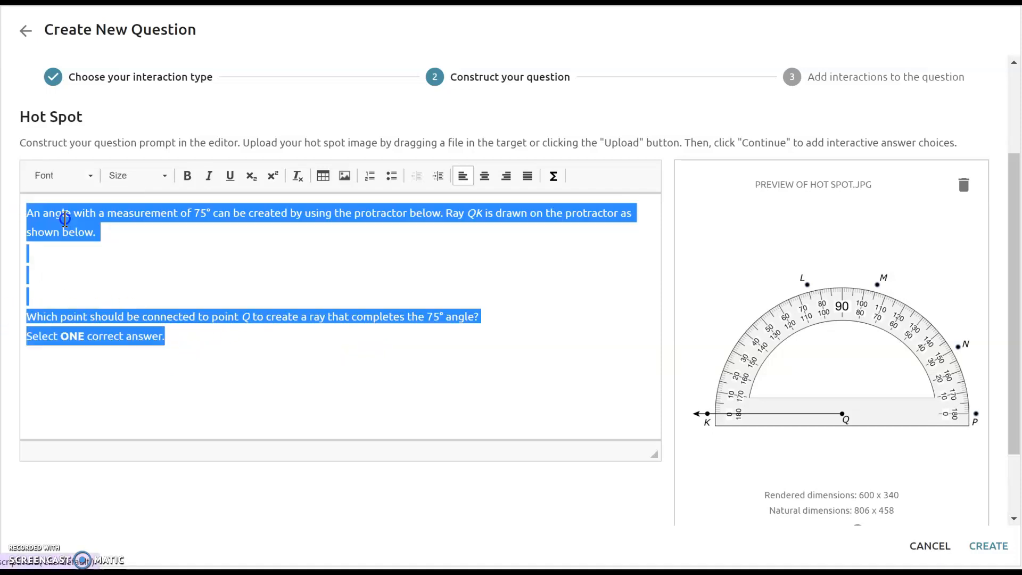
click(290, 396)
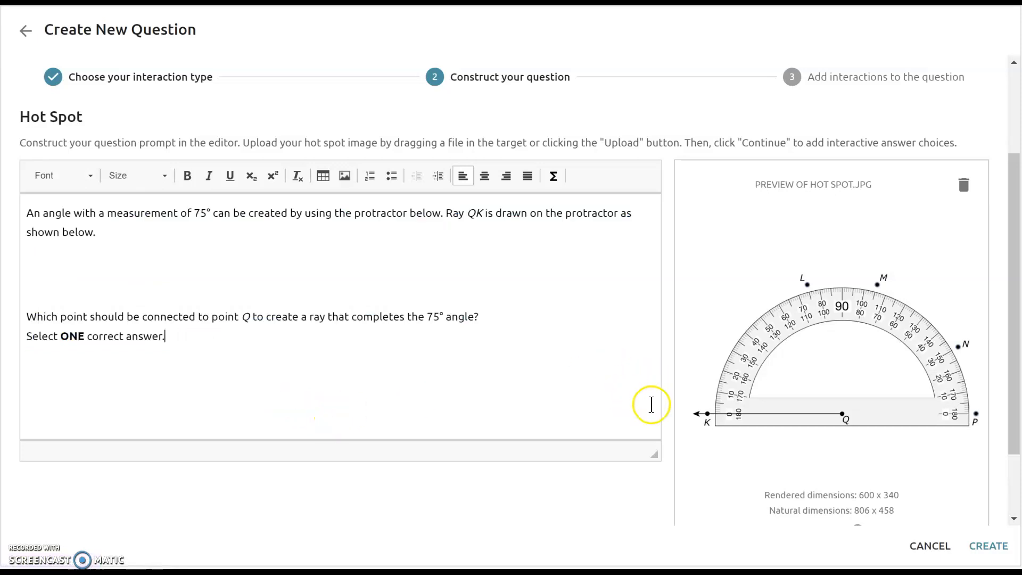
Step: Continue to adding interactions to the question and review the question preview with its directions and protractor image
scroll(651, 407, down, 2)
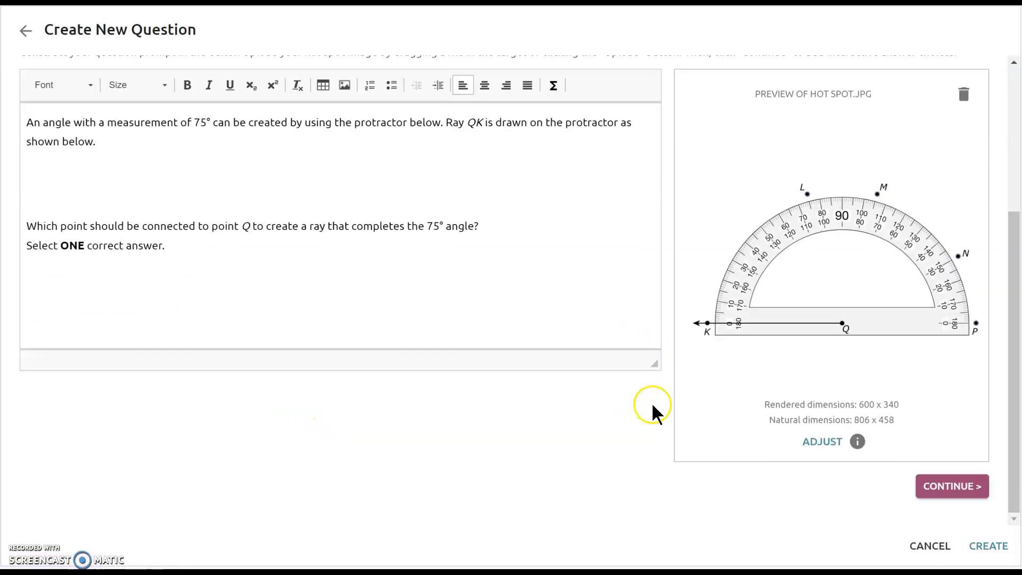
click(960, 486)
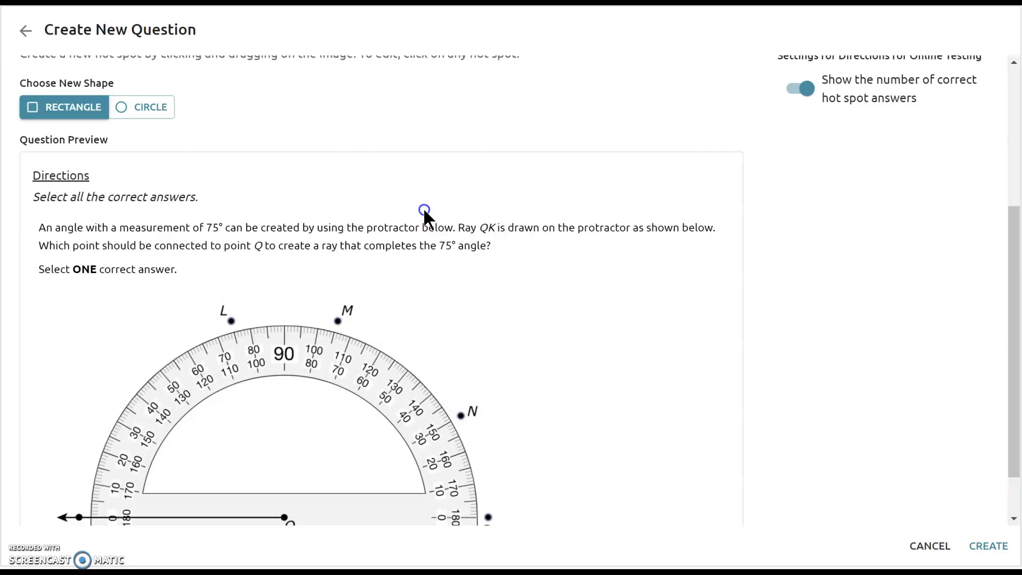
scroll(482, 285, up, 5)
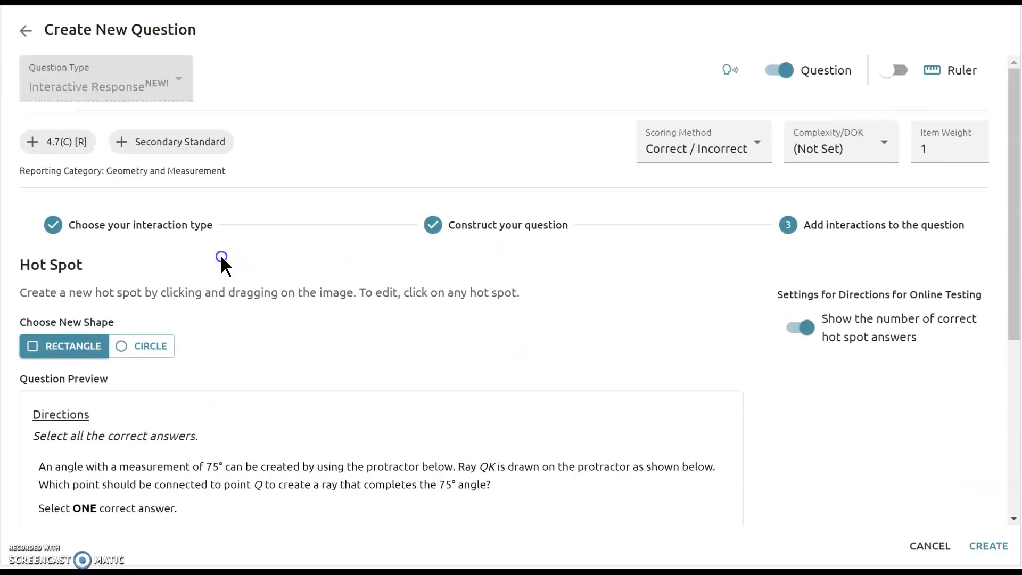
scroll(180, 248, down, 5)
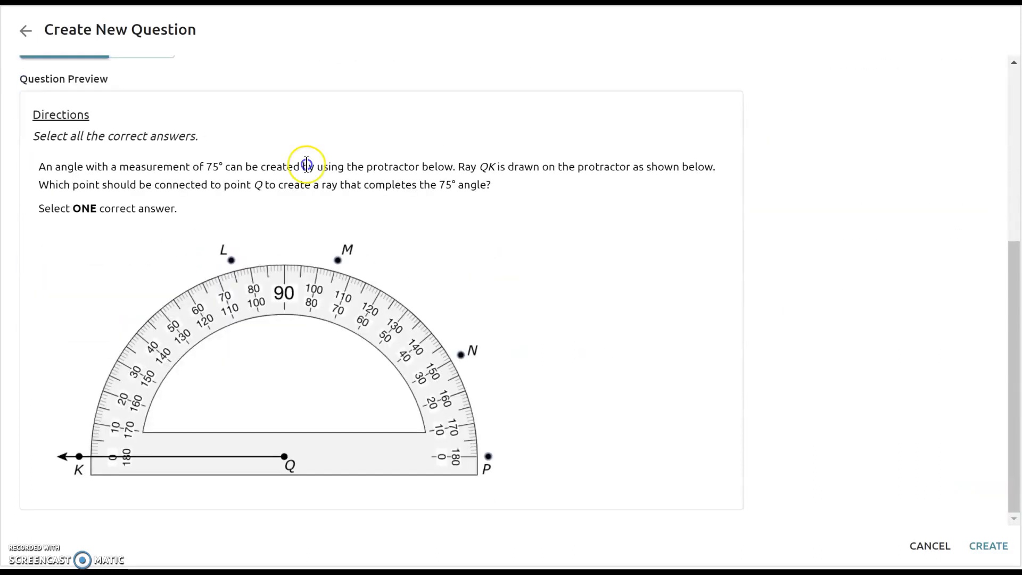
drag(1010, 330, 1010, 293)
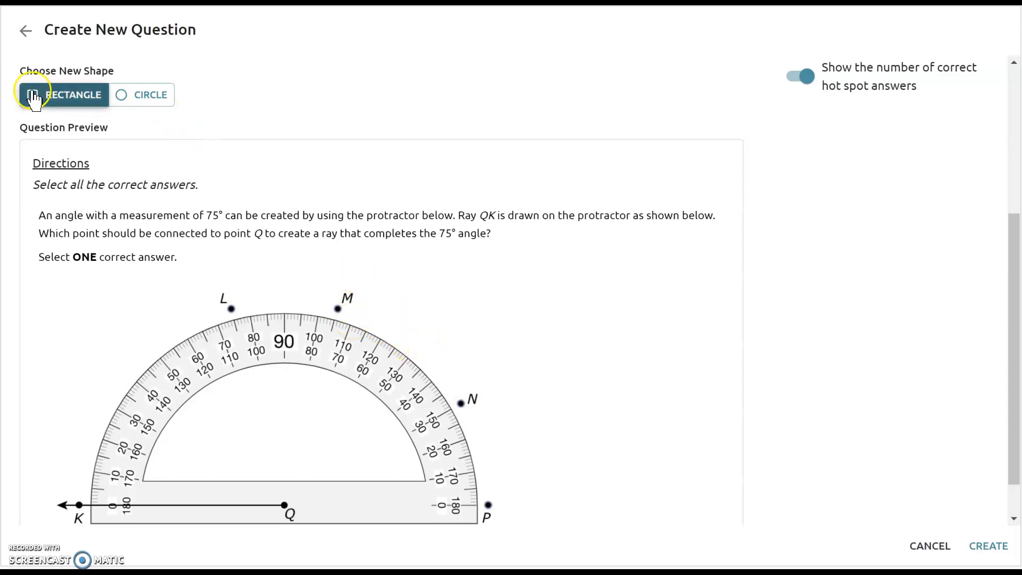
Step: Draw a circular hot spot around point L on the protractor and mark it as a correct answer
click(151, 97)
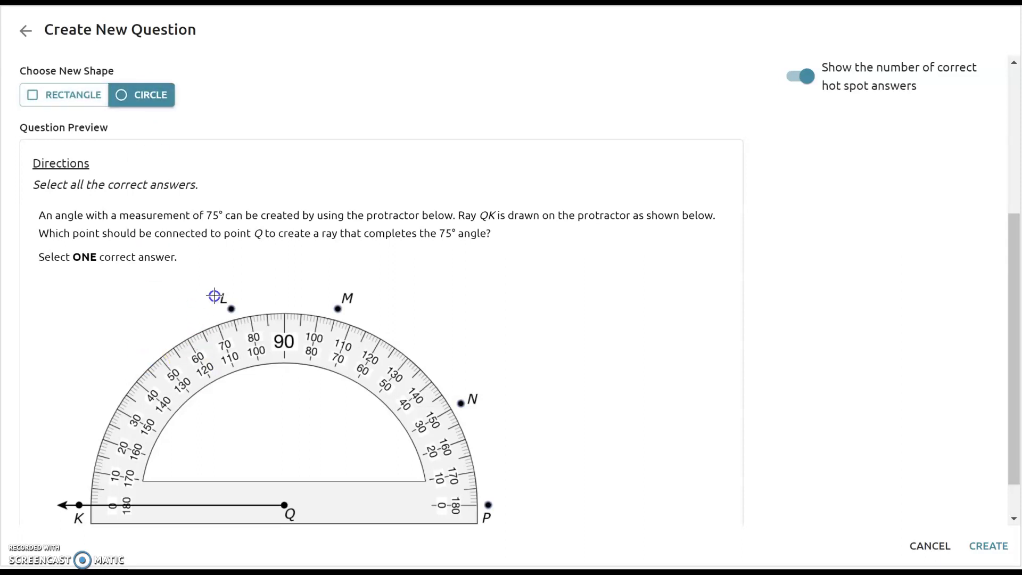
drag(246, 320, 261, 330)
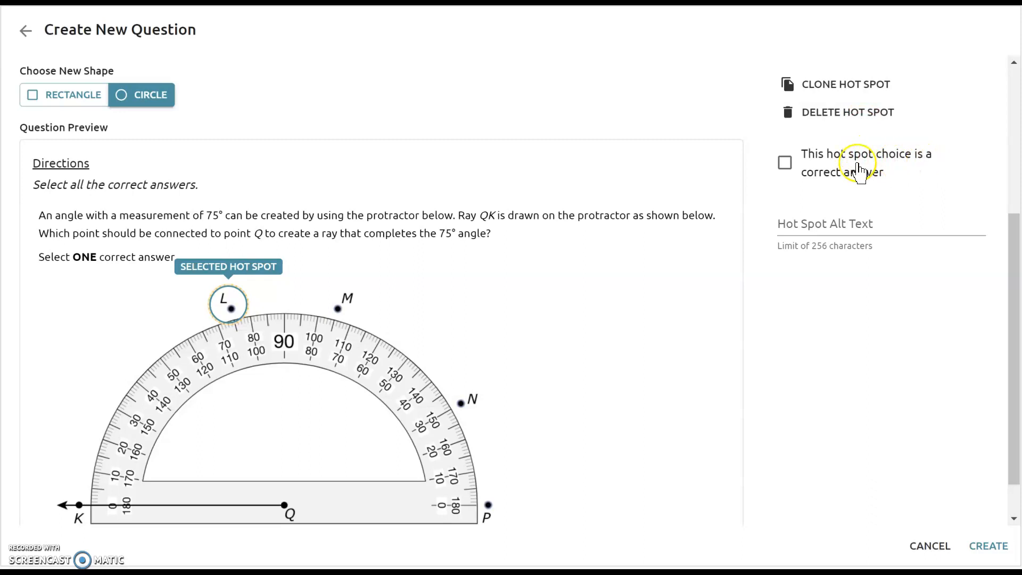
click(795, 162)
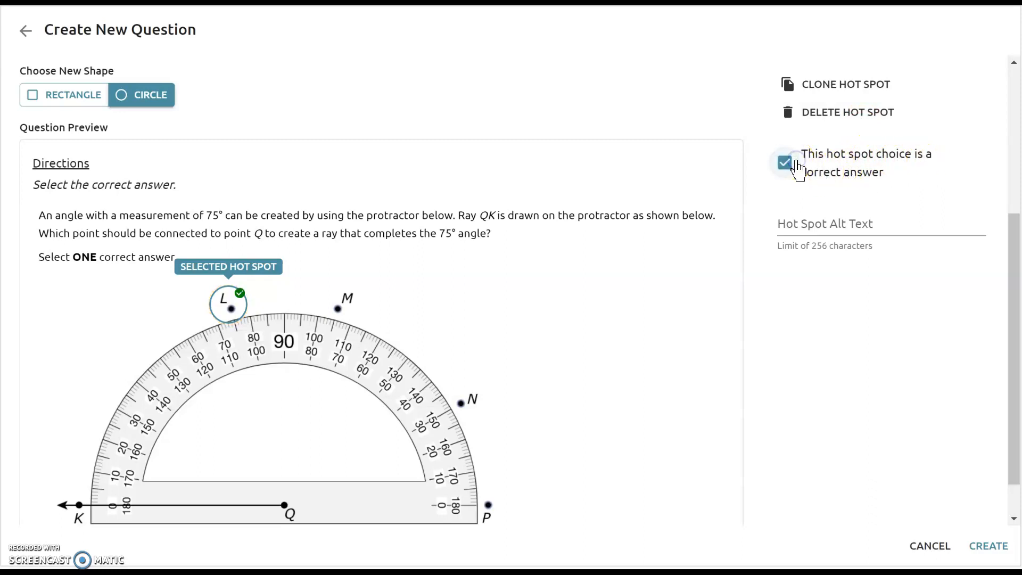
Step: Set the alt text of the hot spot around point L to "L"
click(827, 227)
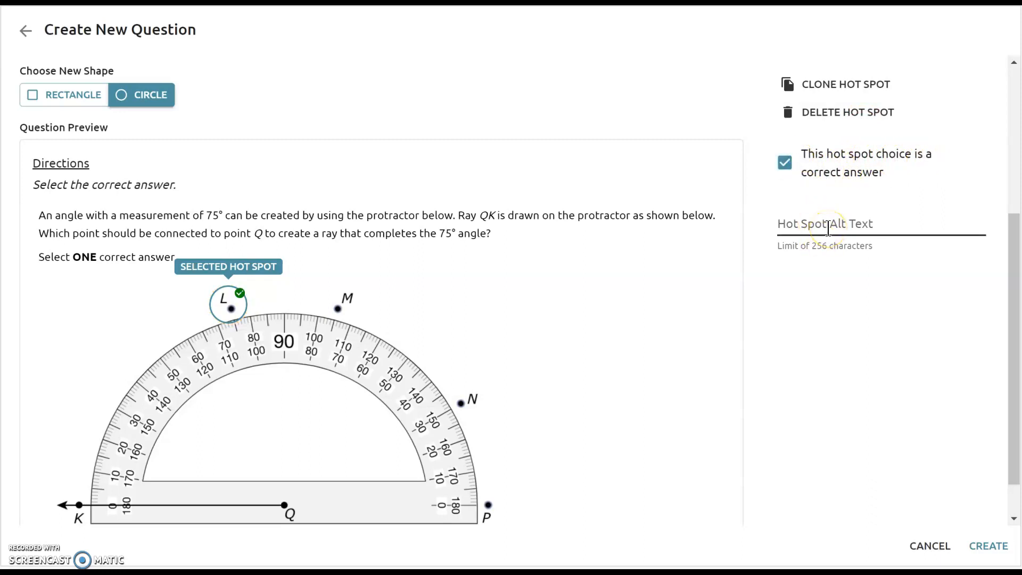
click(829, 223)
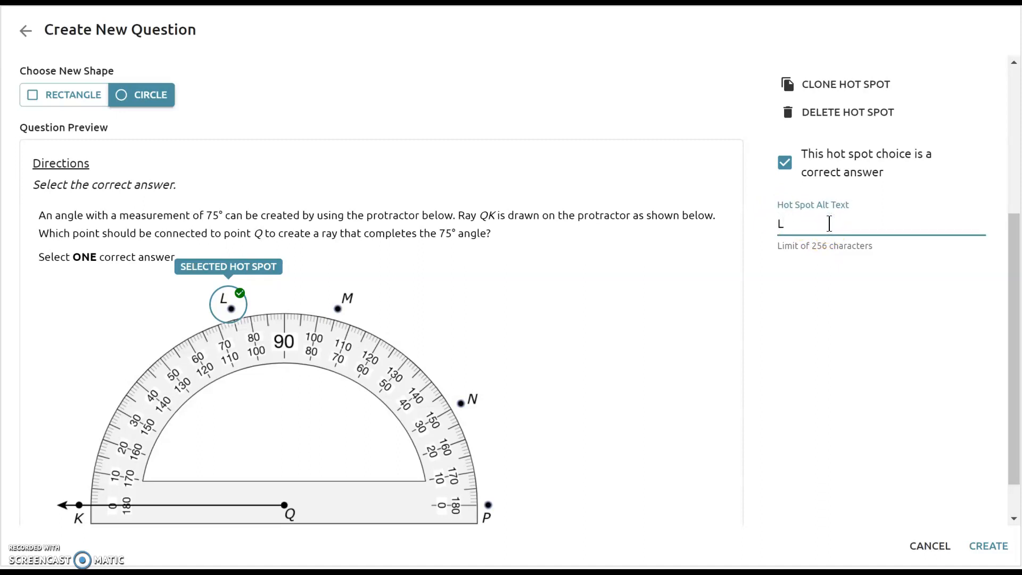
click(803, 296)
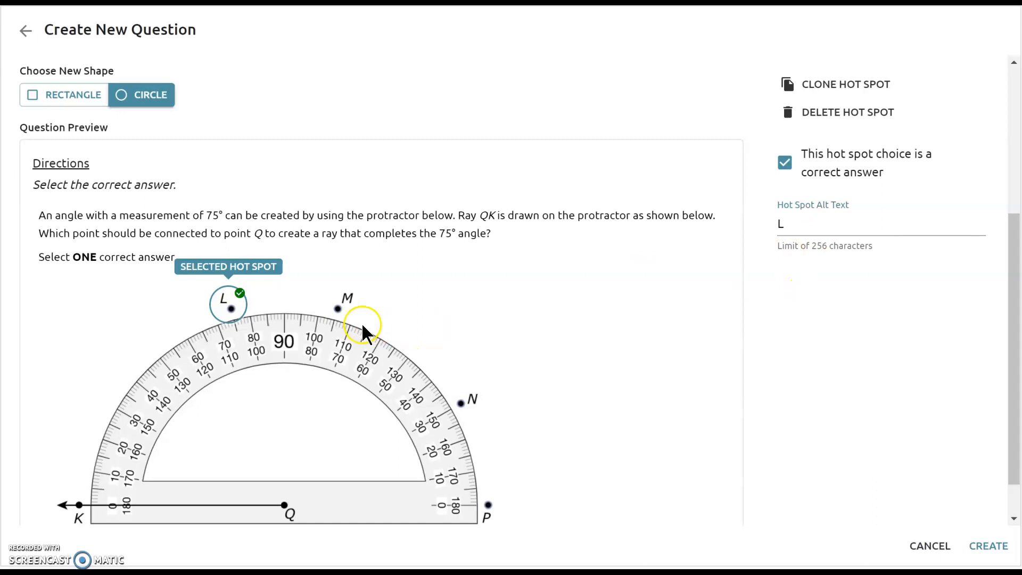
Step: Draw a circular hot spot around point M and set its alt text to "M"
click(325, 288)
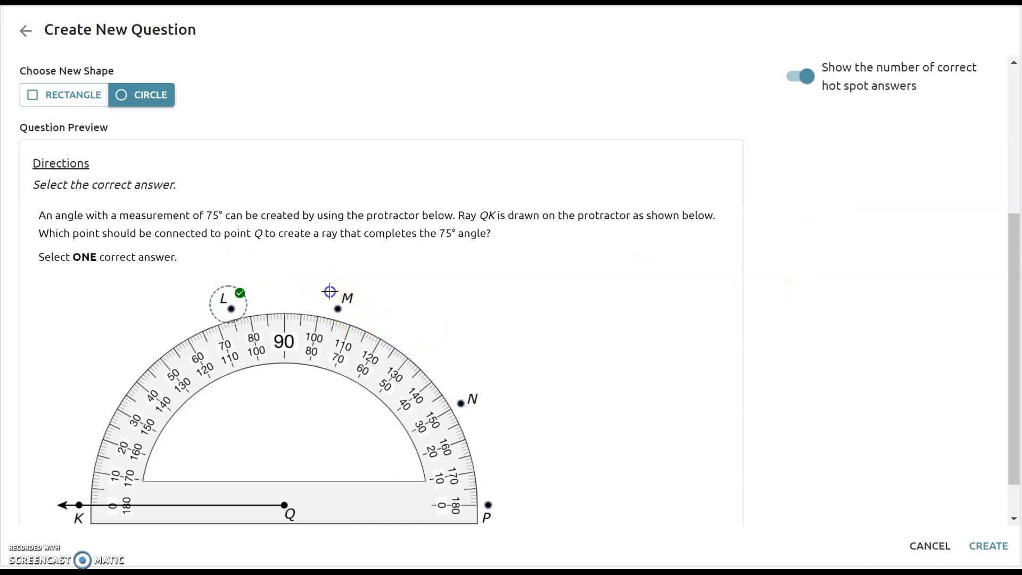
mouse_move(330, 292)
mouse_down()
mouse_move(372, 333)
mouse_move(368, 324)
mouse_up()
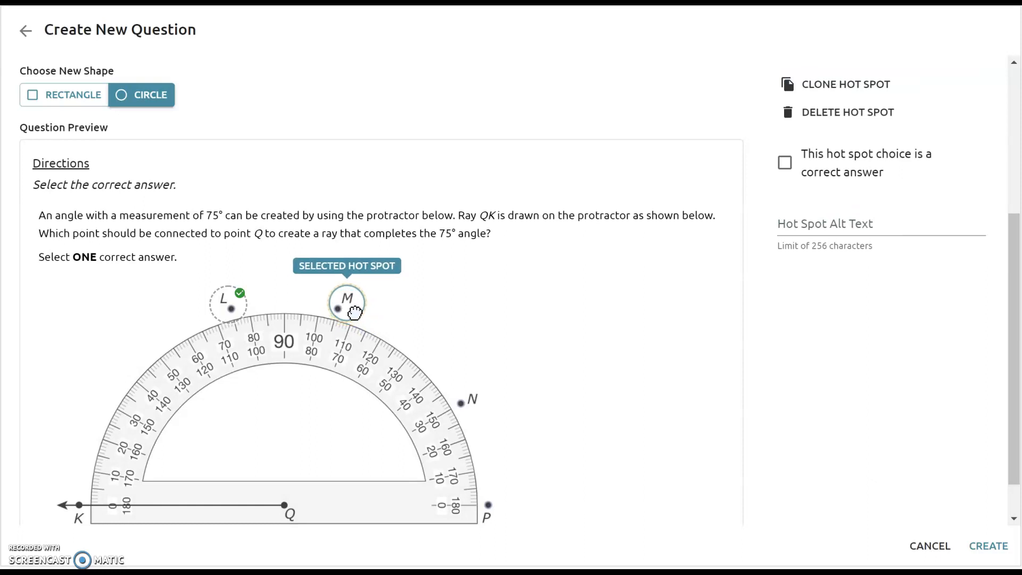
click(841, 232)
text(M)
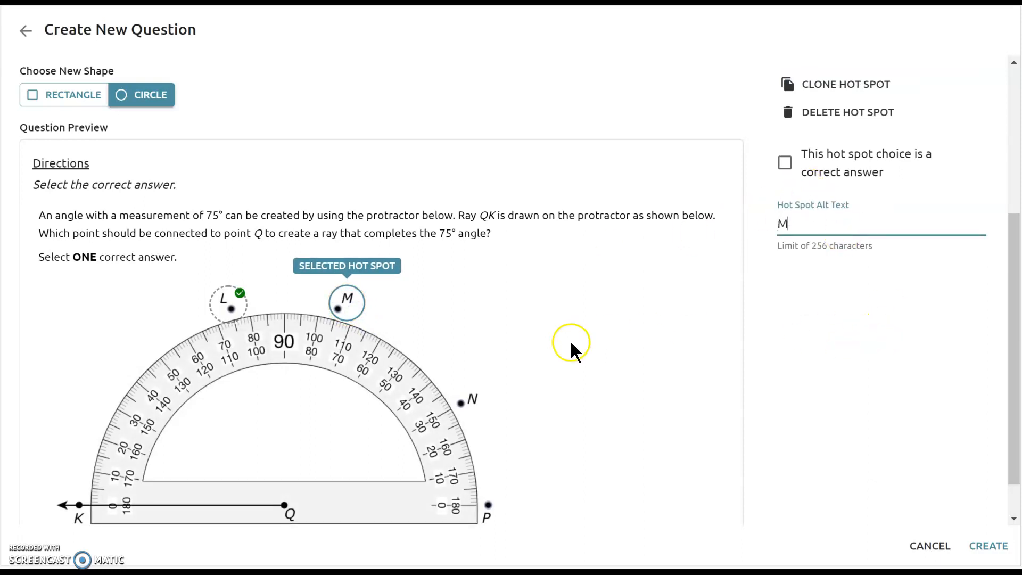
click(568, 352)
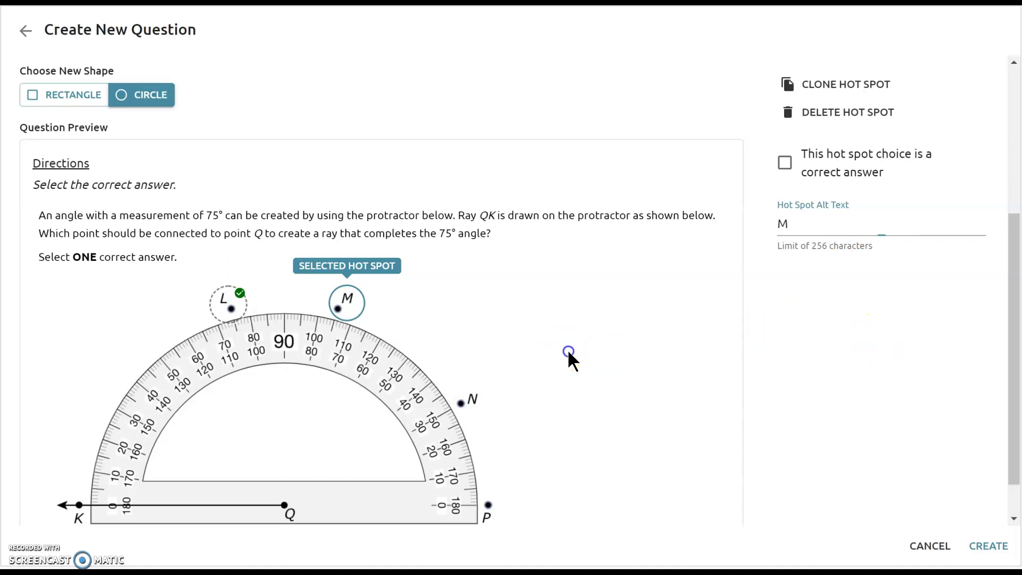
click(450, 384)
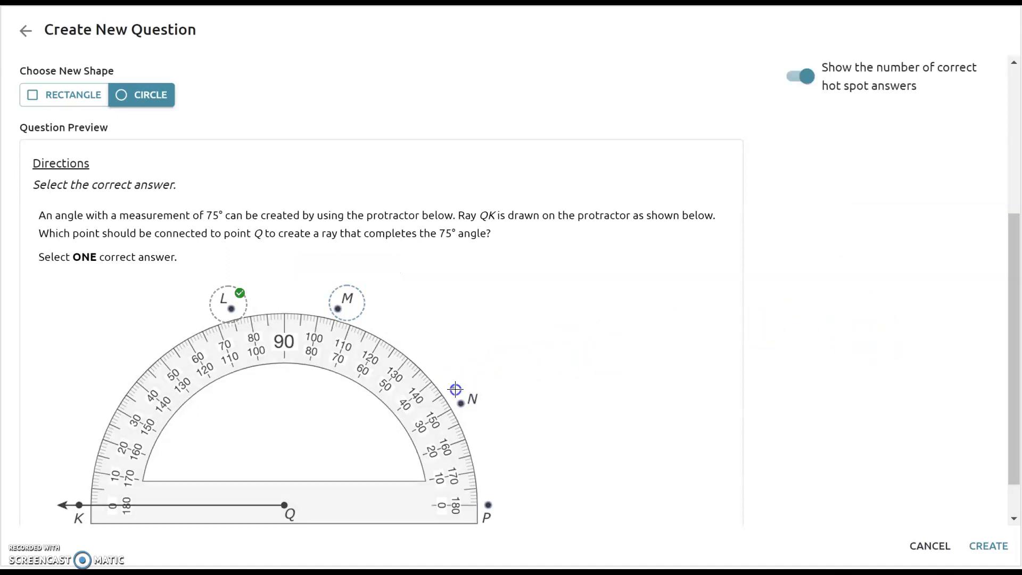
mouse_move(499, 420)
mouse_down()
mouse_move(479, 416)
mouse_move(511, 422)
mouse_move(496, 411)
mouse_up()
click(468, 399)
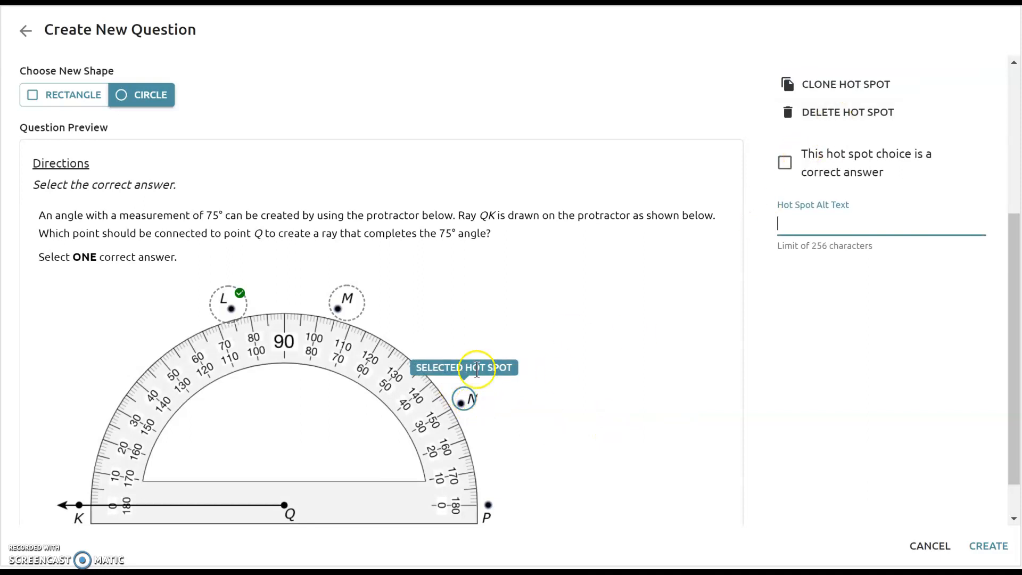
click(462, 400)
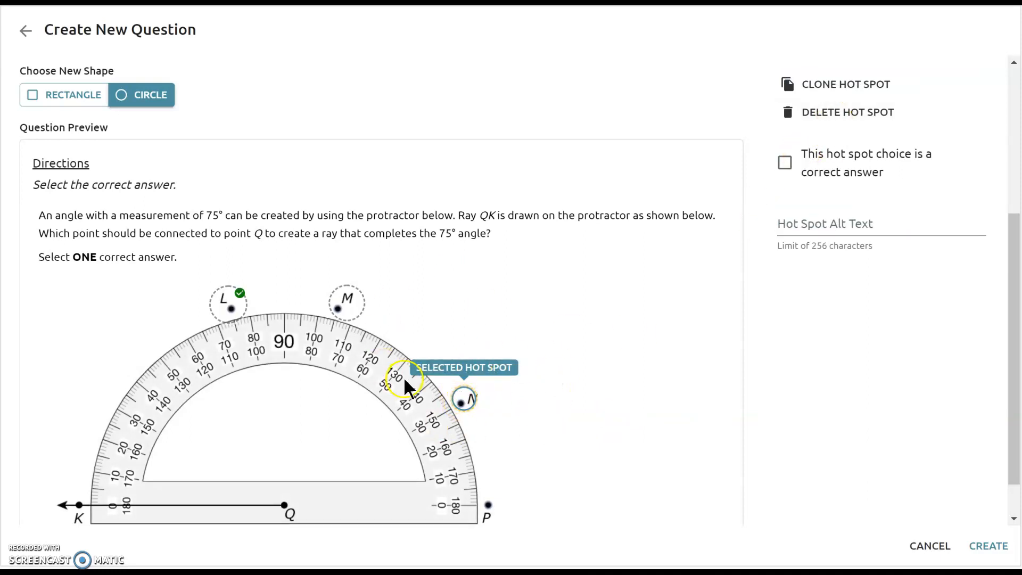
drag(456, 417, 480, 371)
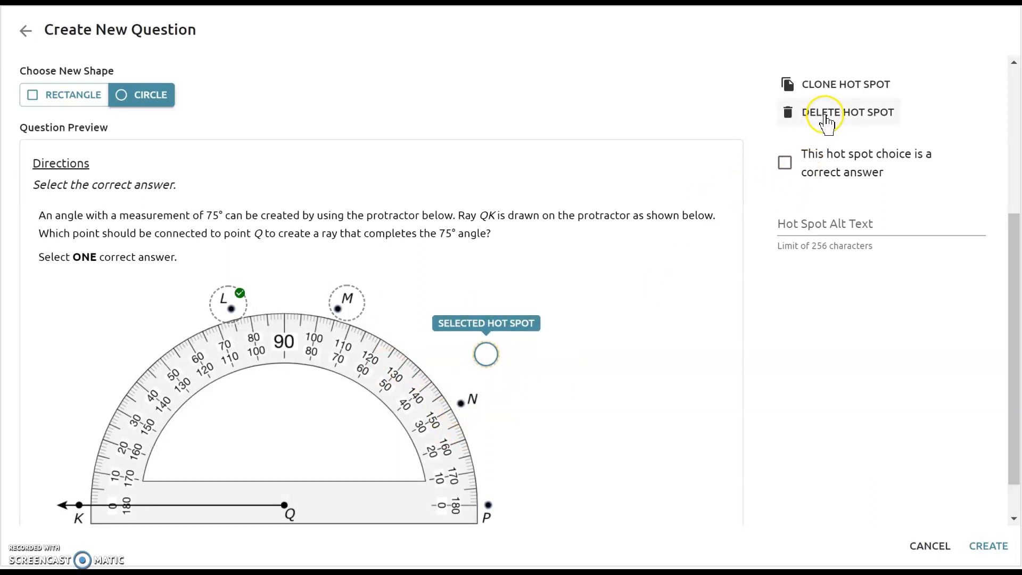
click(824, 124)
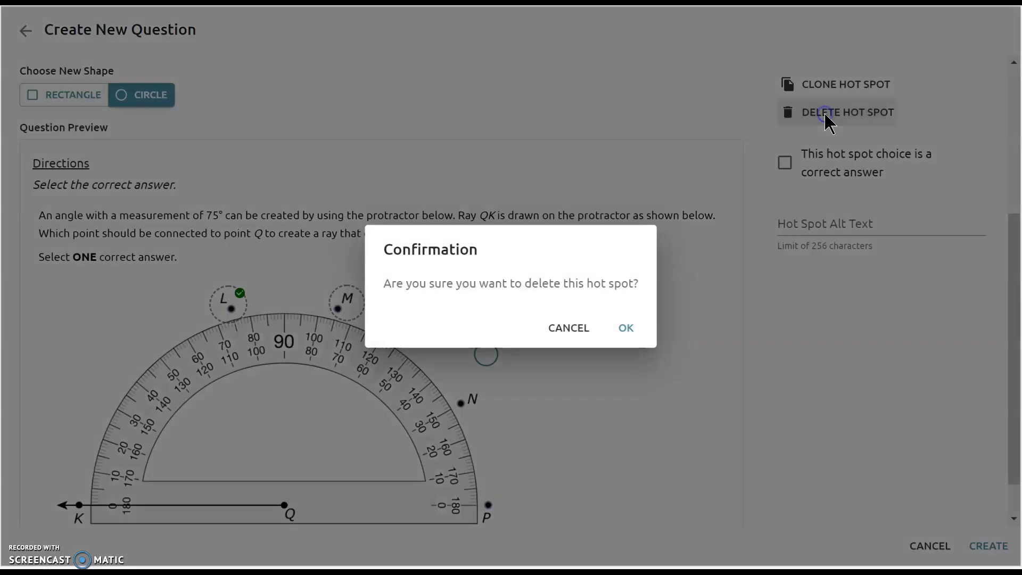
click(632, 327)
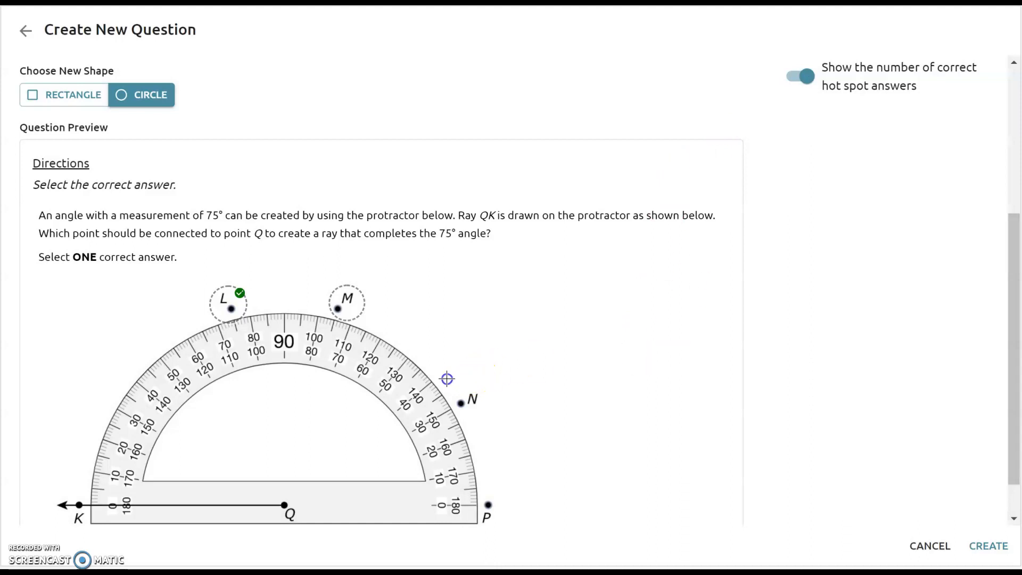
drag(446, 385, 483, 413)
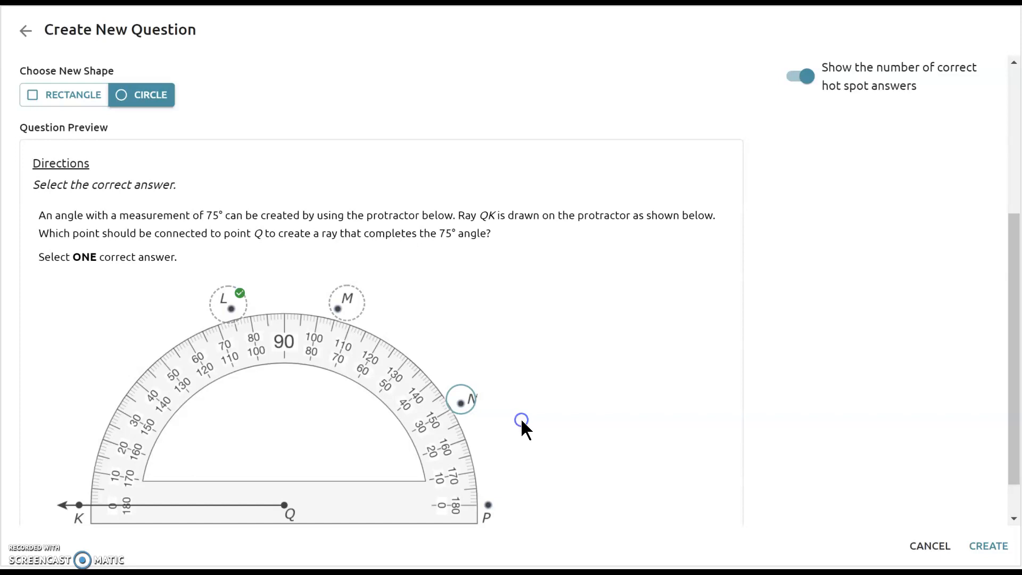
click(461, 400)
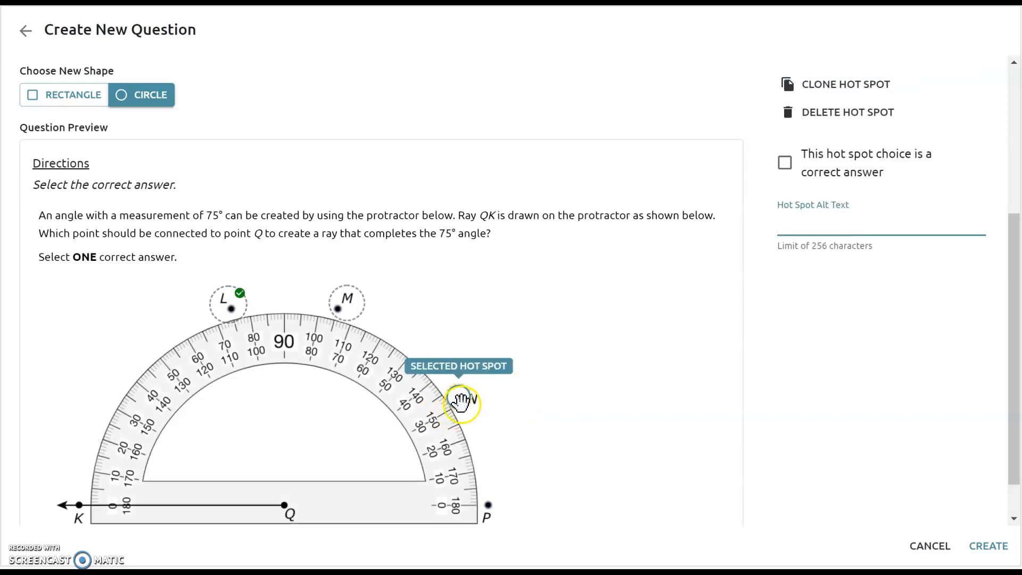
click(811, 114)
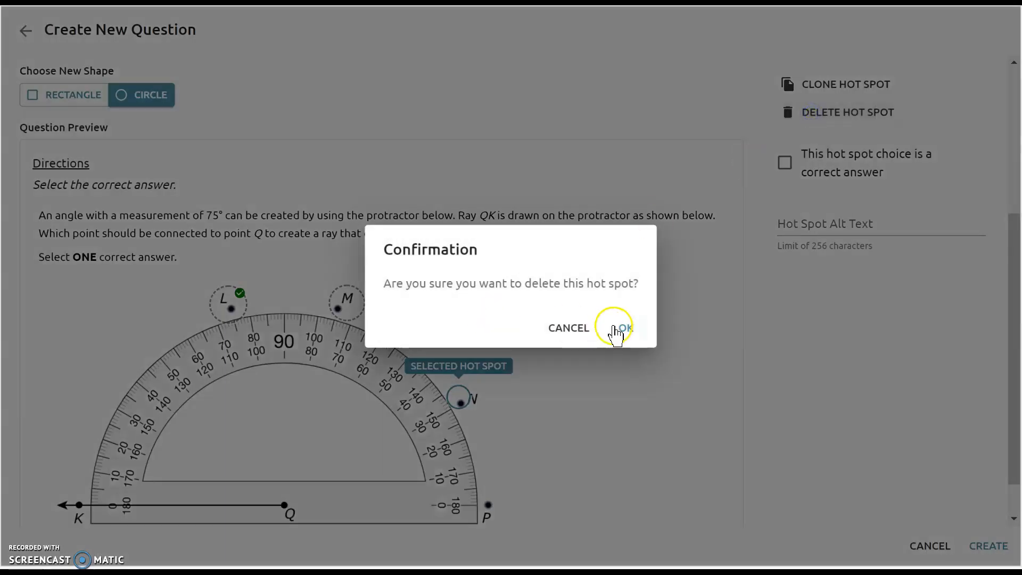
click(628, 330)
Step: Draw a circular hot spot, place it around point N on the protractor and set its alt text to "N"
click(488, 406)
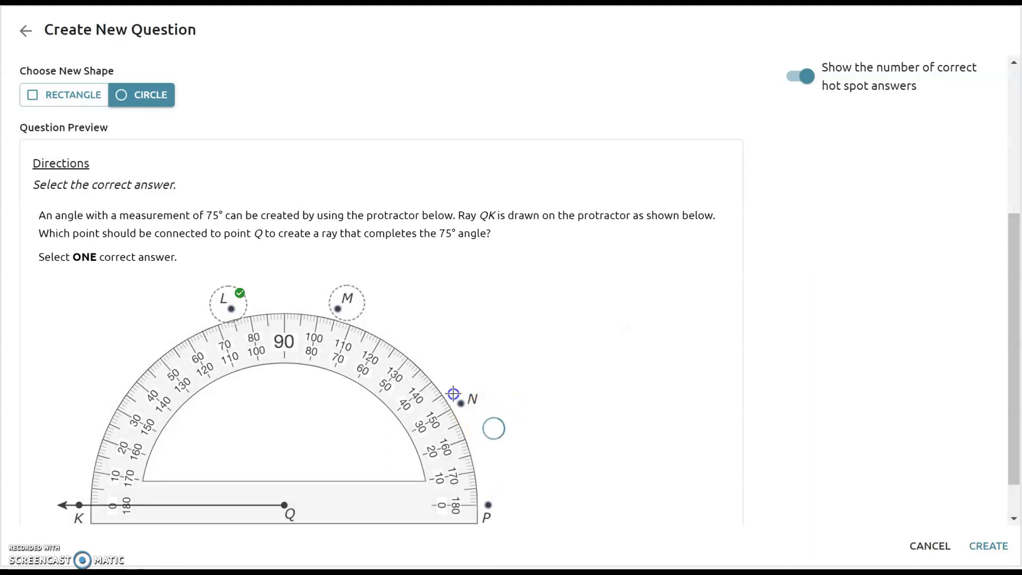
drag(501, 432, 464, 403)
scroll(601, 423, down, 1)
click(600, 409)
click(815, 171)
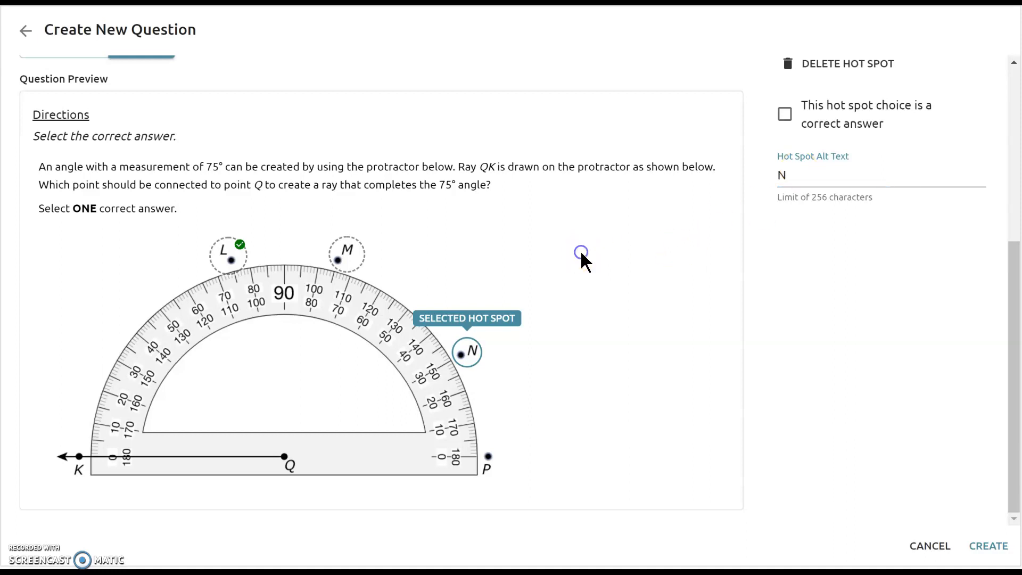
Step: Draw a circular hot spot around point P on the protractor and set its alt text to "P"
click(491, 432)
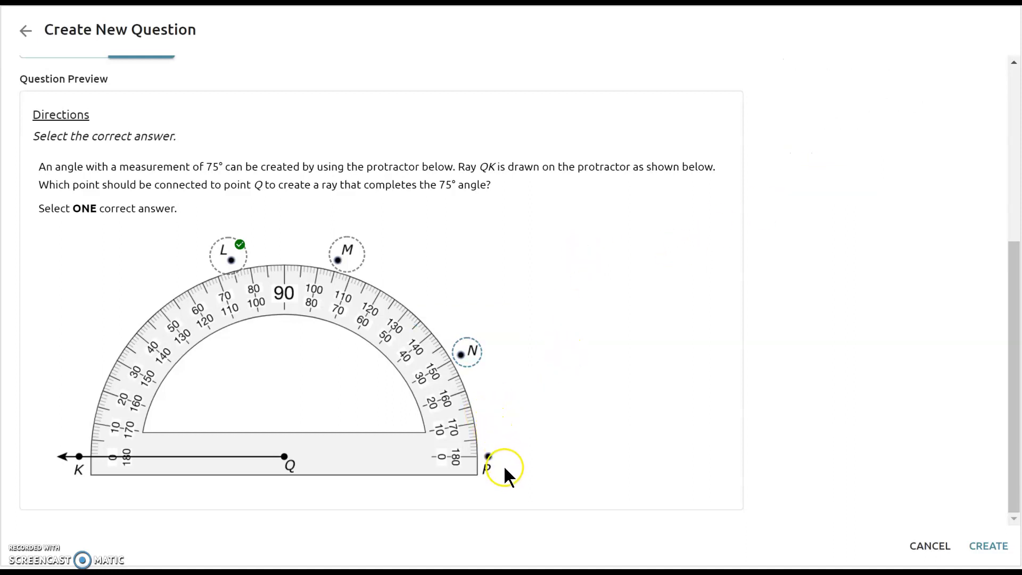
drag(472, 440, 516, 478)
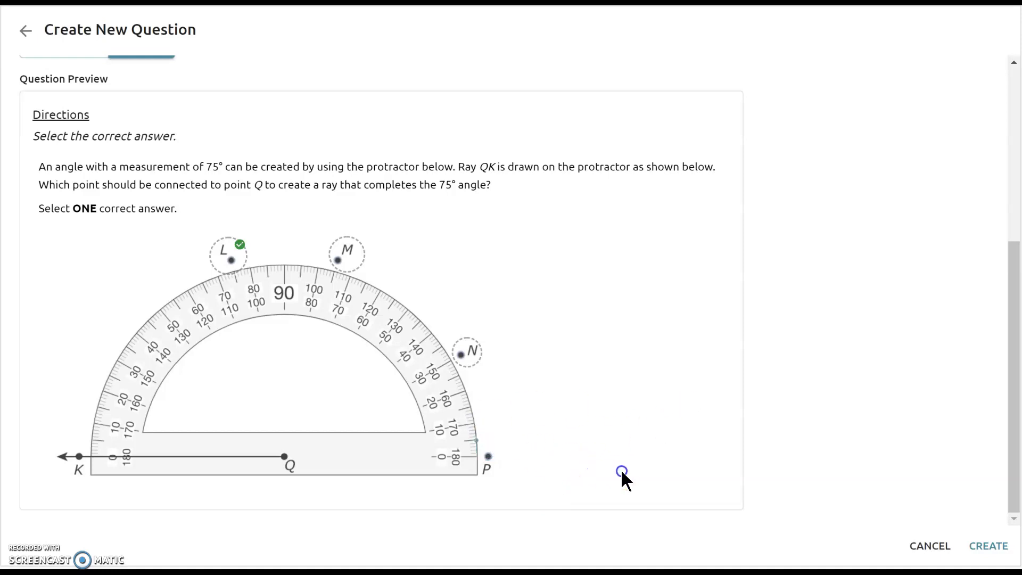
click(380, 406)
drag(490, 461, 488, 468)
click(857, 175)
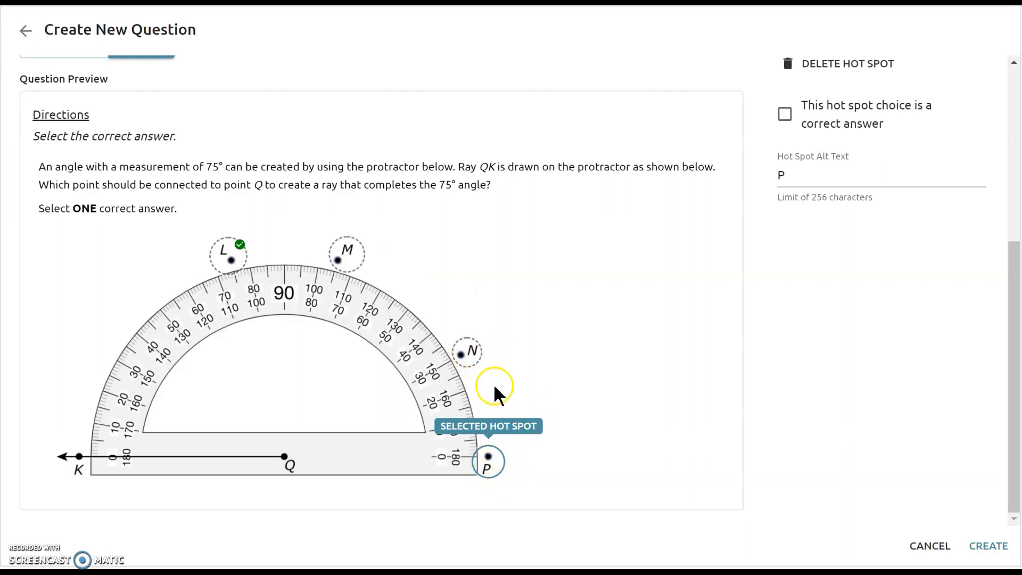
Step: Review the question's scoring method and hot spots, and create the question
scroll(849, 372, up, 3)
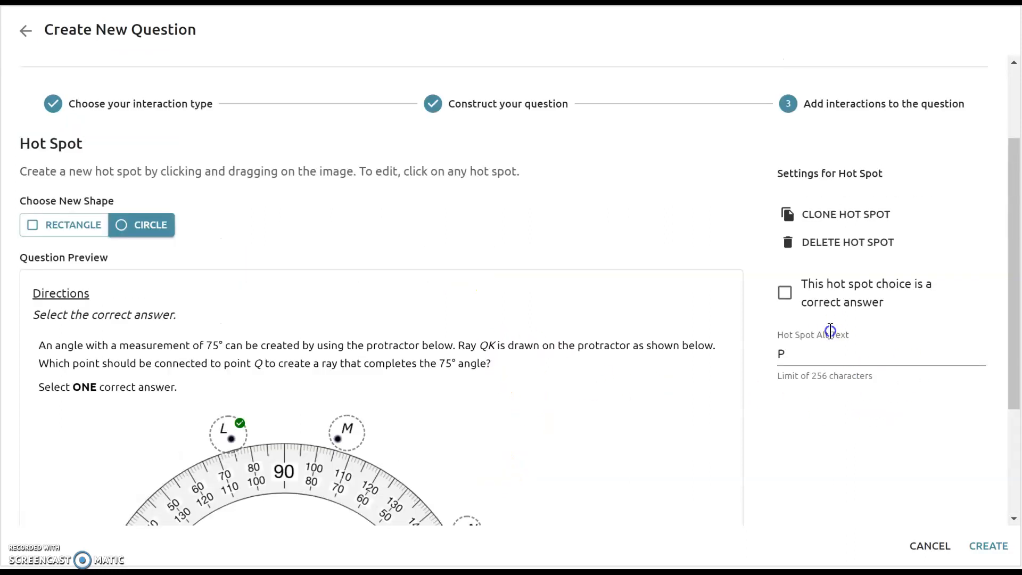
scroll(431, 288, up, 2)
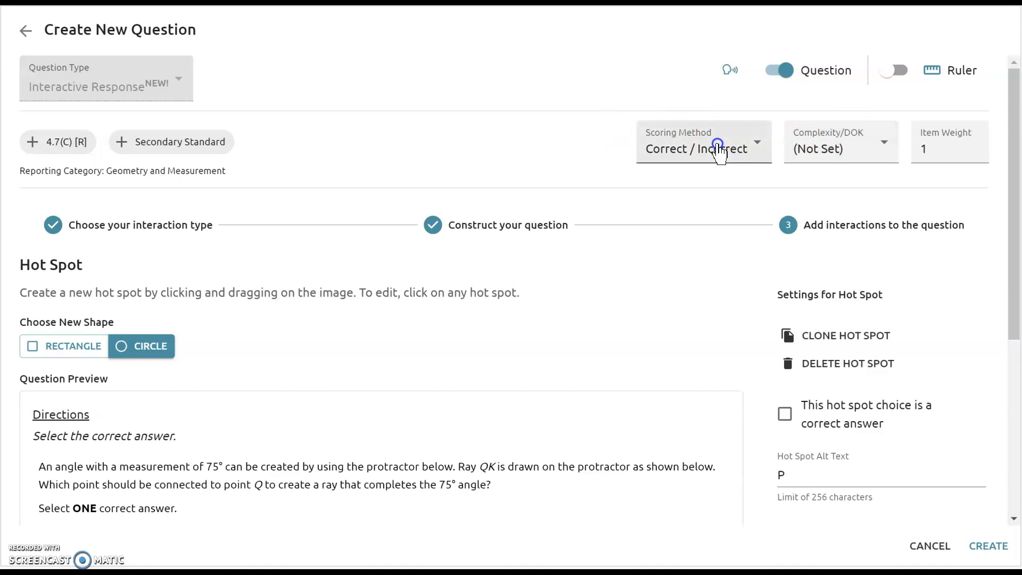
scroll(719, 283, down, 5)
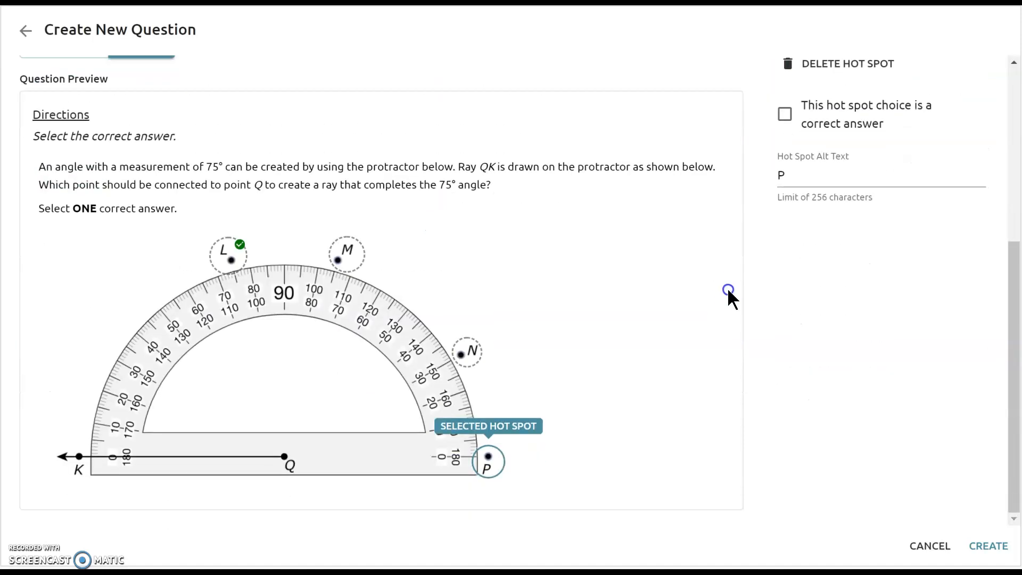
click(989, 548)
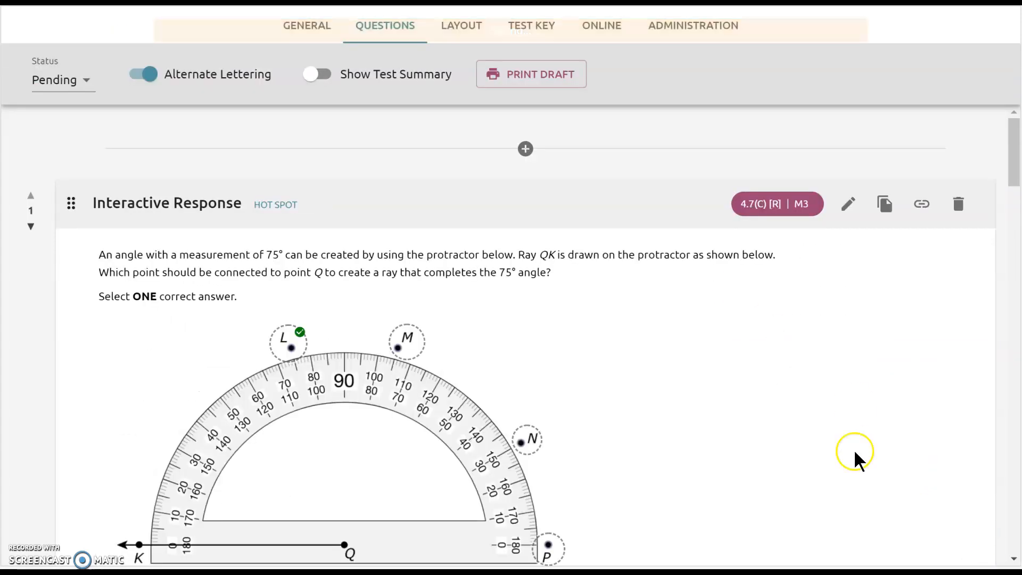
Step: Preview the hot spot question as students see it in online testing, and return to the test's question list
mouse_move(1014, 164)
mouse_down()
mouse_move(1020, 183)
mouse_move(1021, 173)
mouse_up()
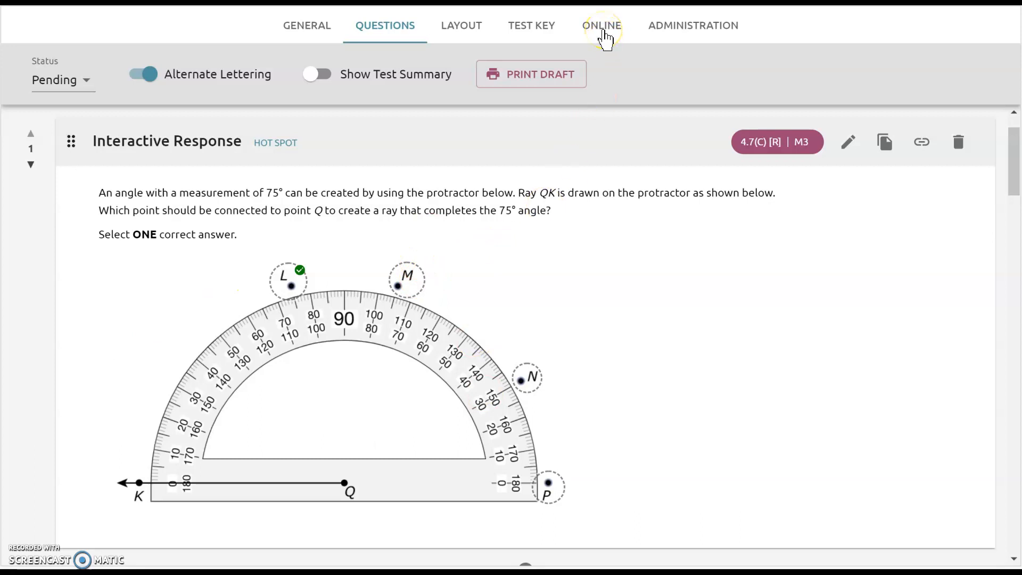
click(603, 30)
click(627, 270)
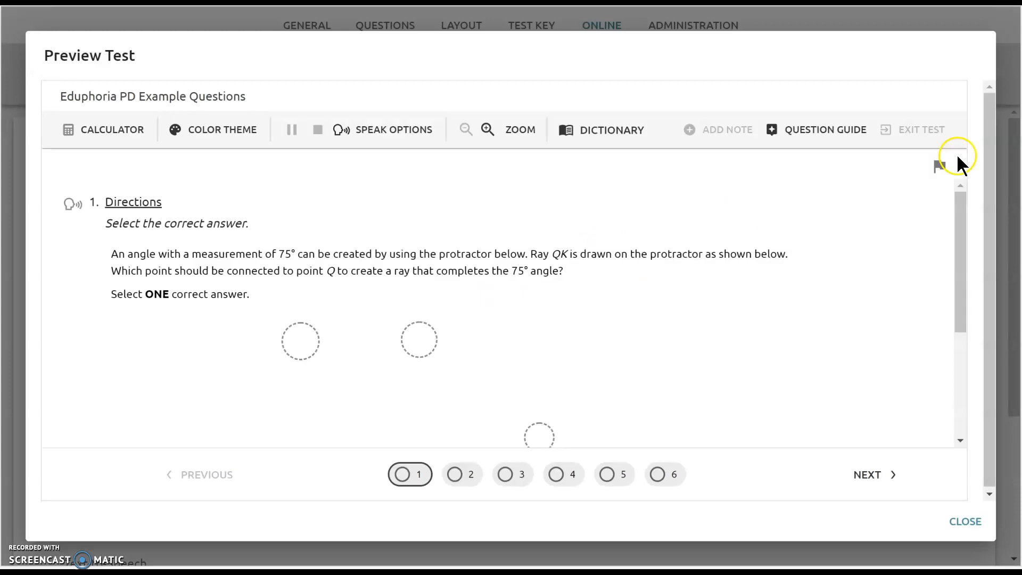
drag(958, 221, 962, 290)
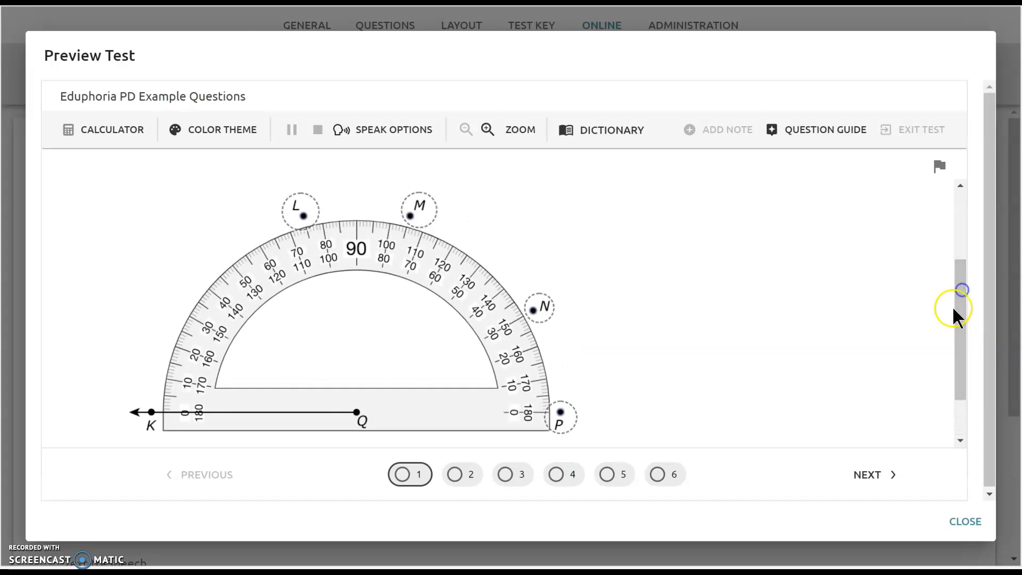
click(965, 522)
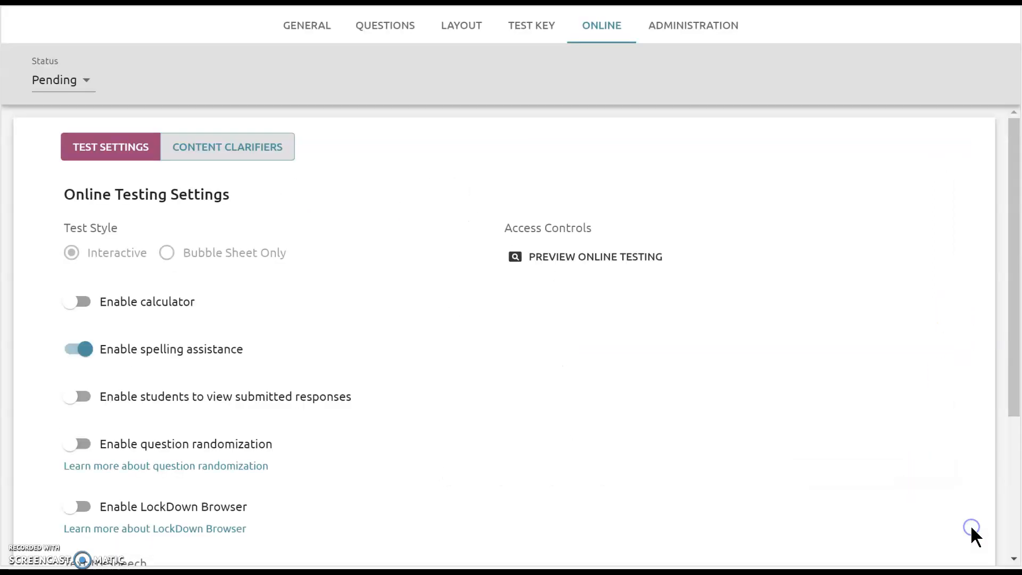
click(381, 30)
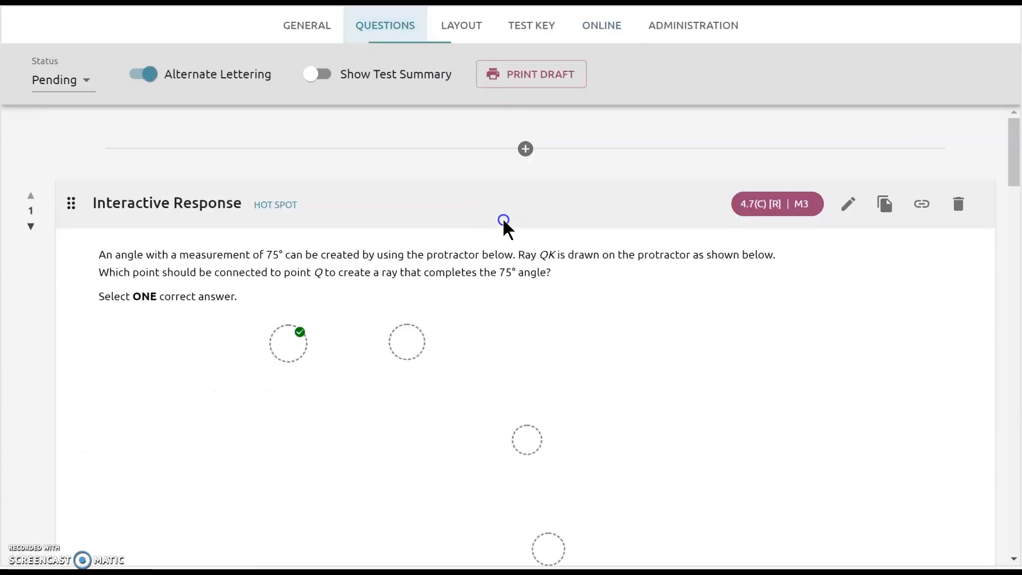